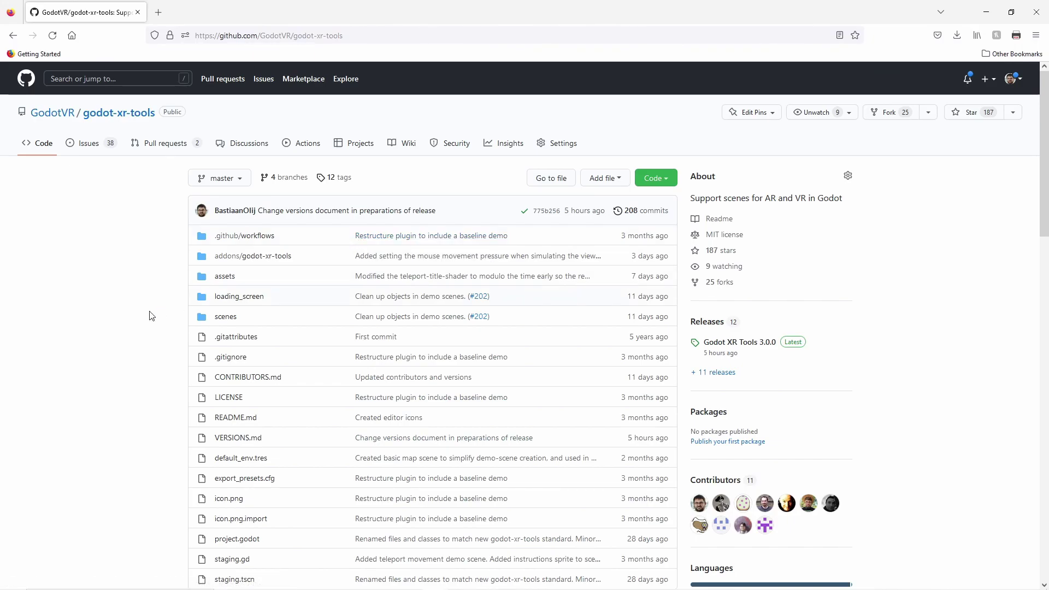
- Open the godot-xr-tools releases and examine the downloadable assets of the Godot XR Tools 3.0.0 release
left_click(719, 378)
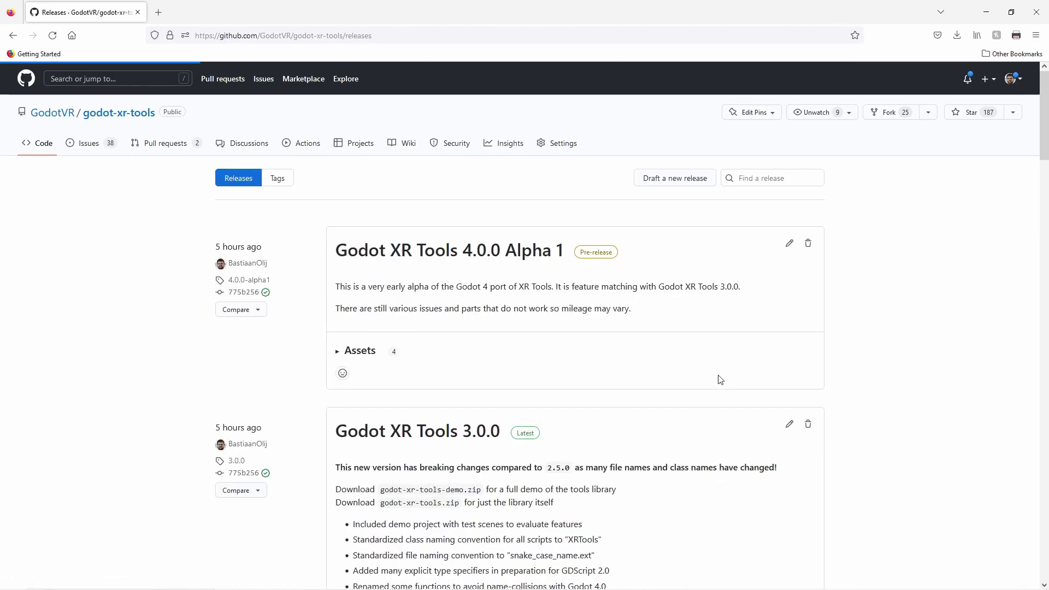
scroll(495, 432, "down", 3)
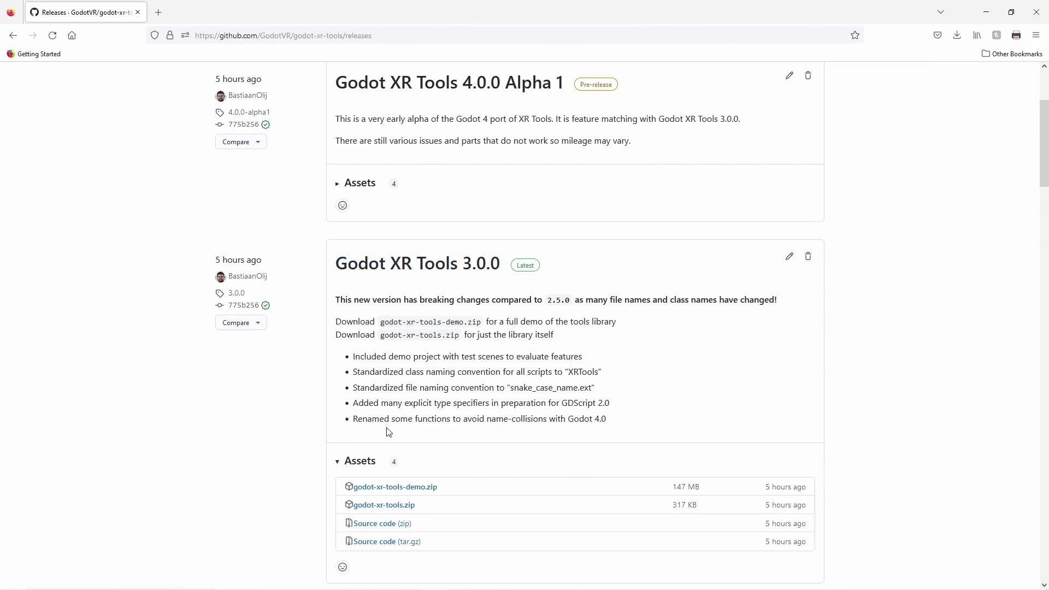
scroll(396, 437, "down", 1)
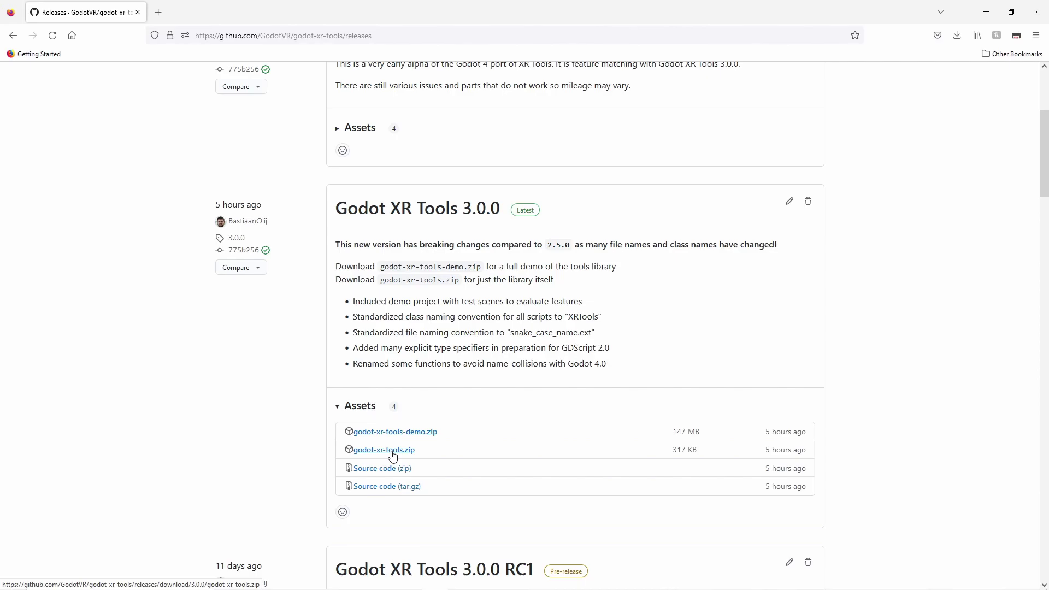
scroll(393, 456, "up", 4)
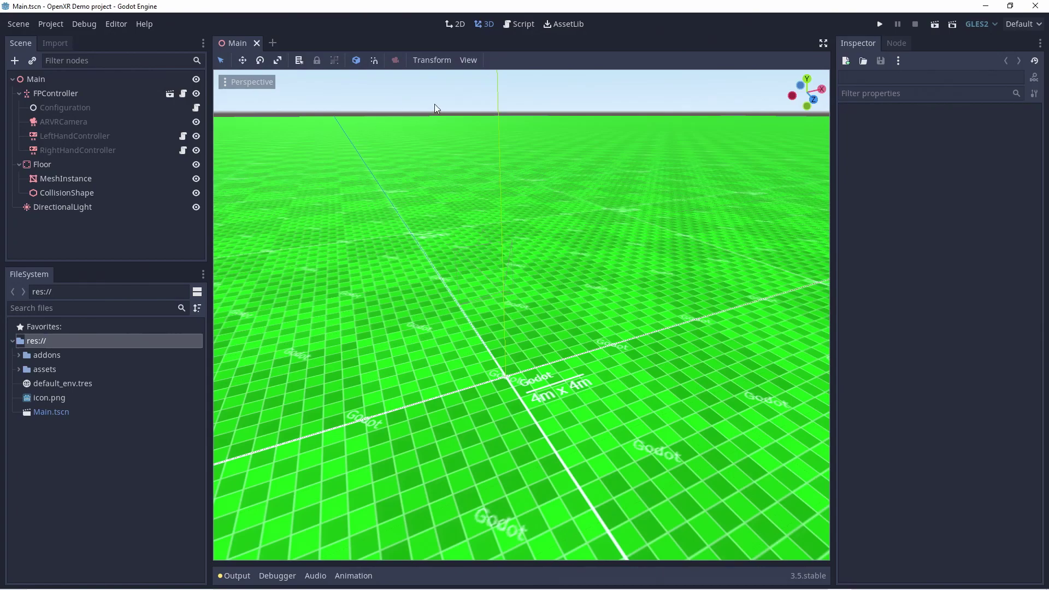
- In Godot, search the asset library for "xr" and download "Godot XR Tools - AR and VR helper library"
left_click(566, 24)
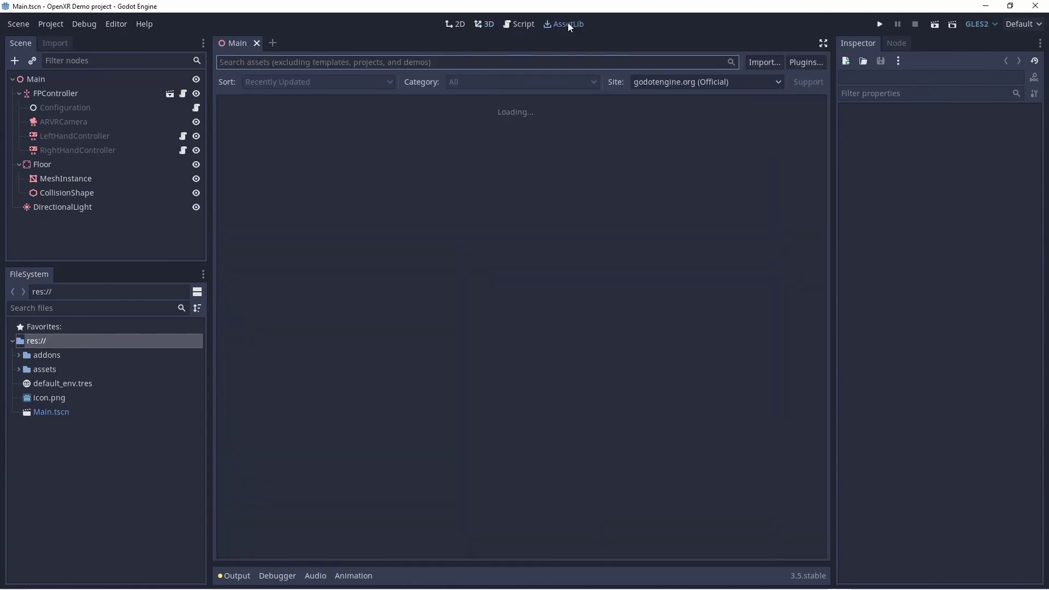
type("xr")
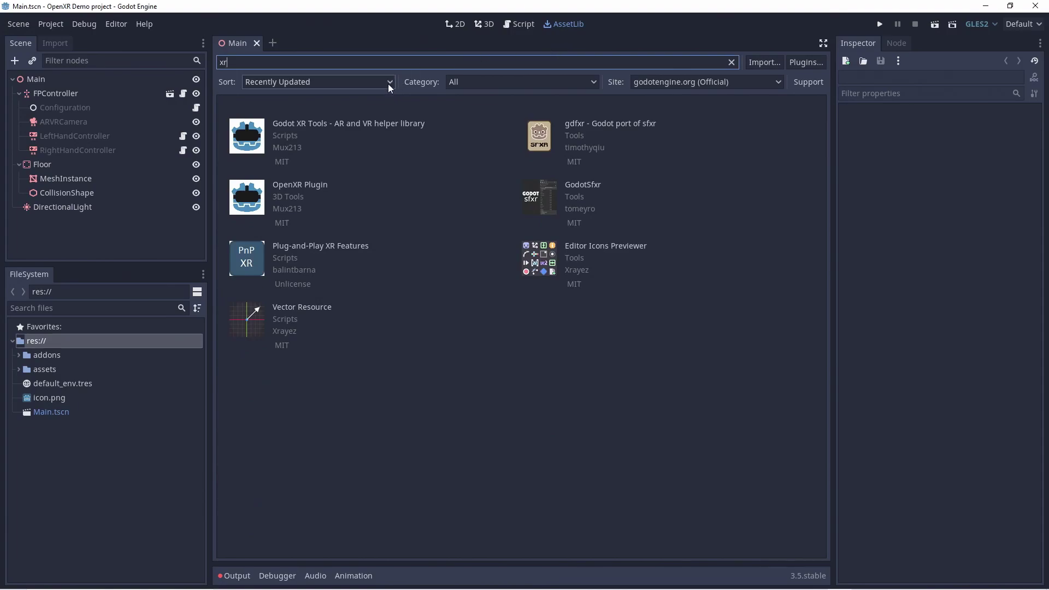
left_click(330, 125)
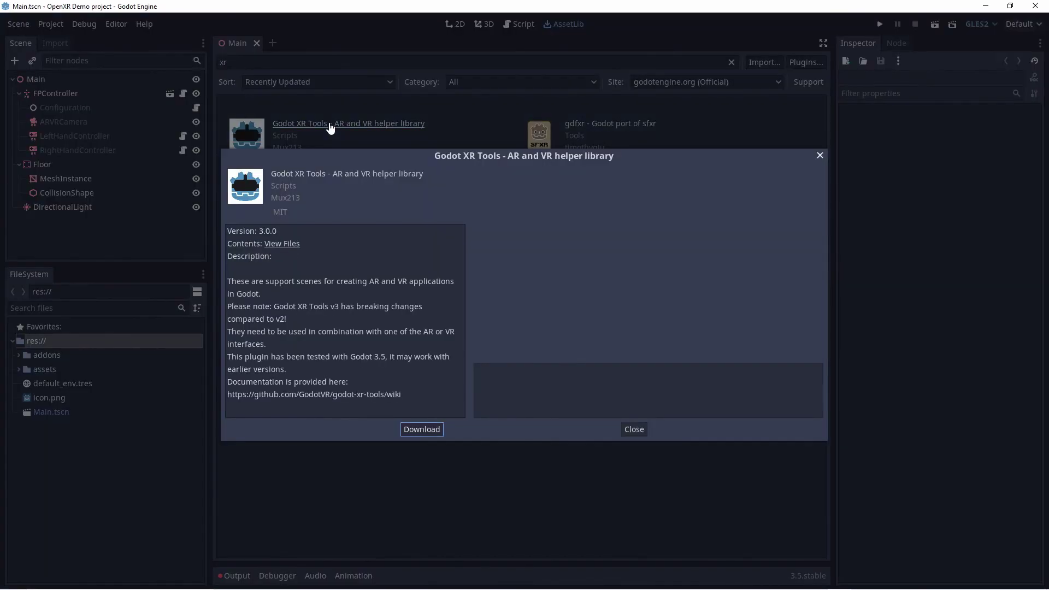
left_click(437, 430)
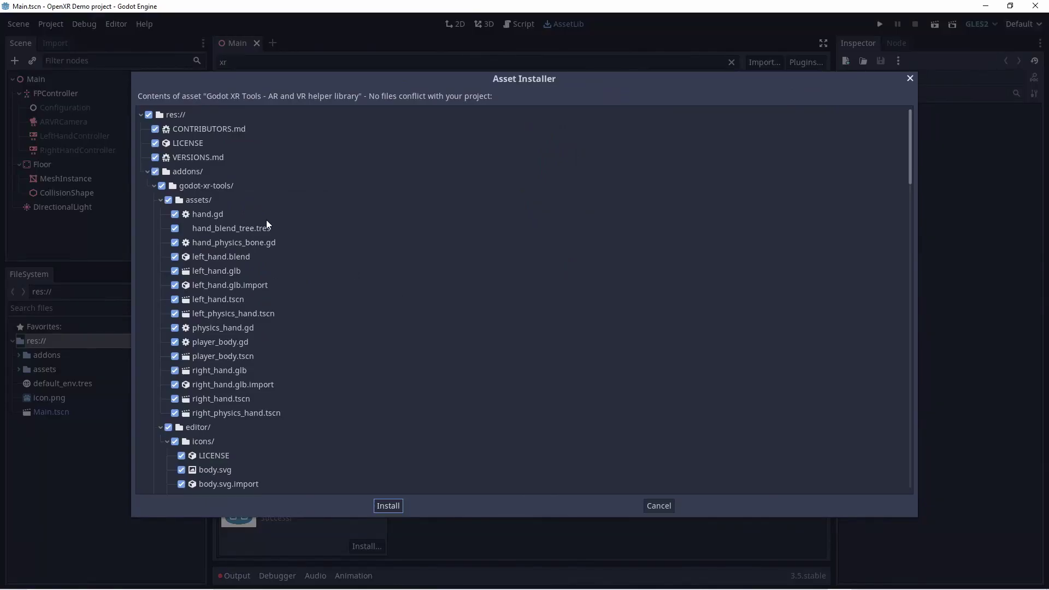
- Install the Godot XR Tools asset without the root-level CONTRIBUTORS.md, LICENSE and VERSIONS.md files
left_click(154, 129)
left_click(155, 143)
left_click(155, 157)
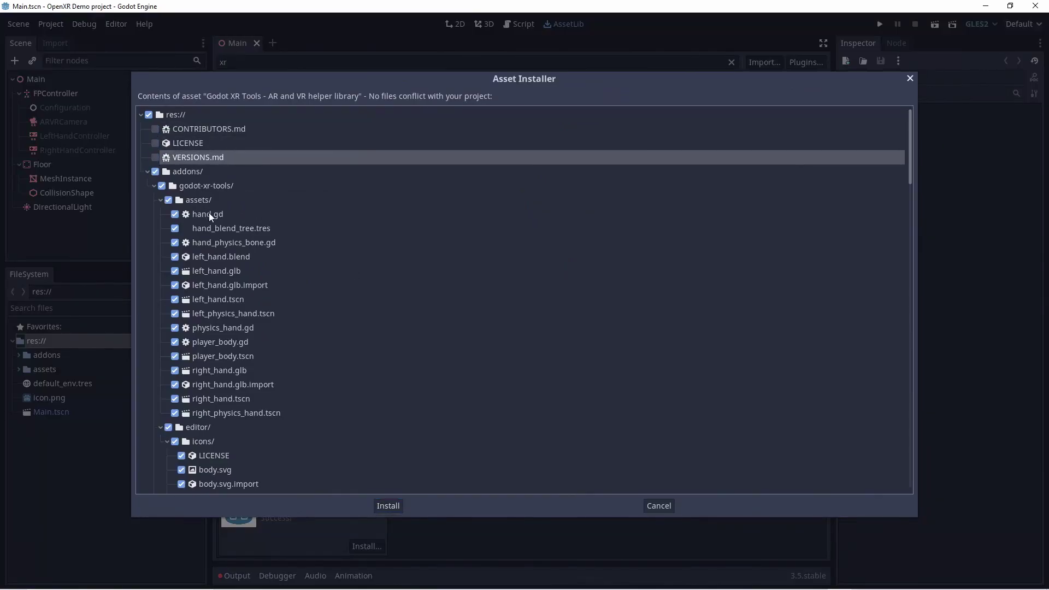
left_click(381, 504)
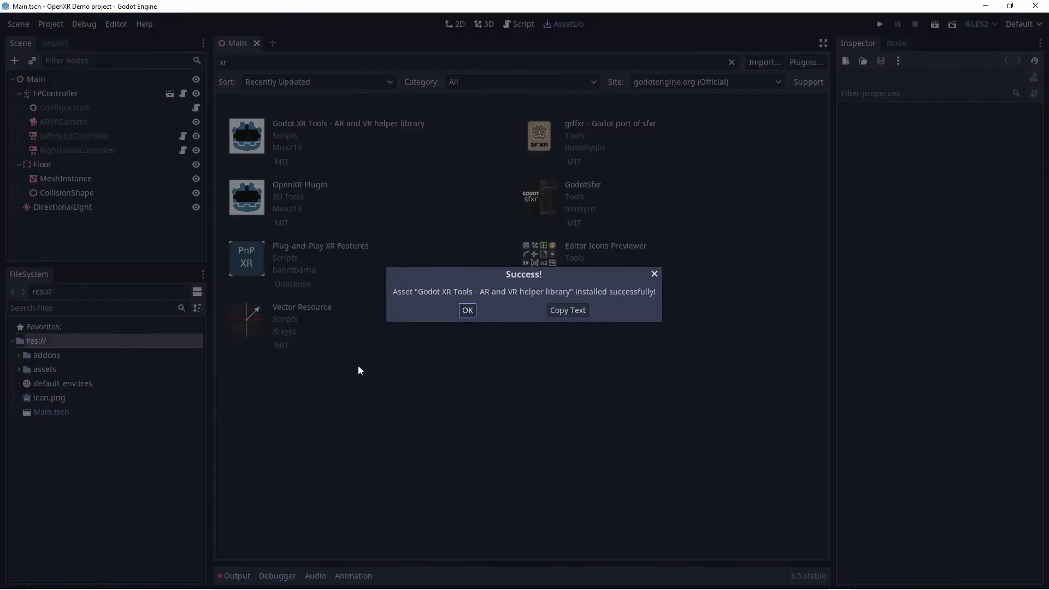
left_click(467, 310)
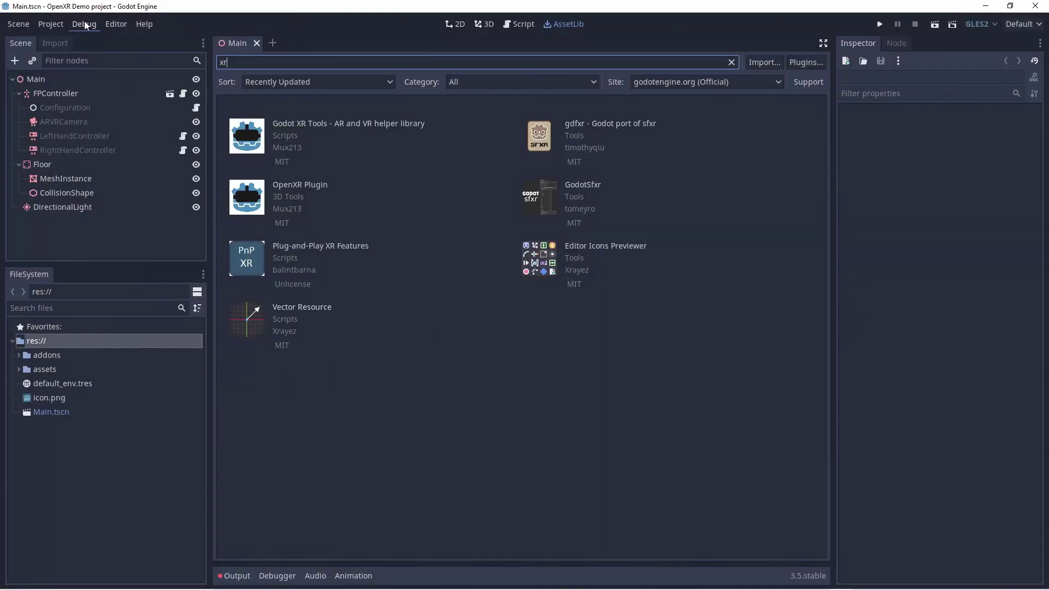
- Enable the Godot XR Tools plugin in the project settings
left_click(63, 25)
left_click(66, 44)
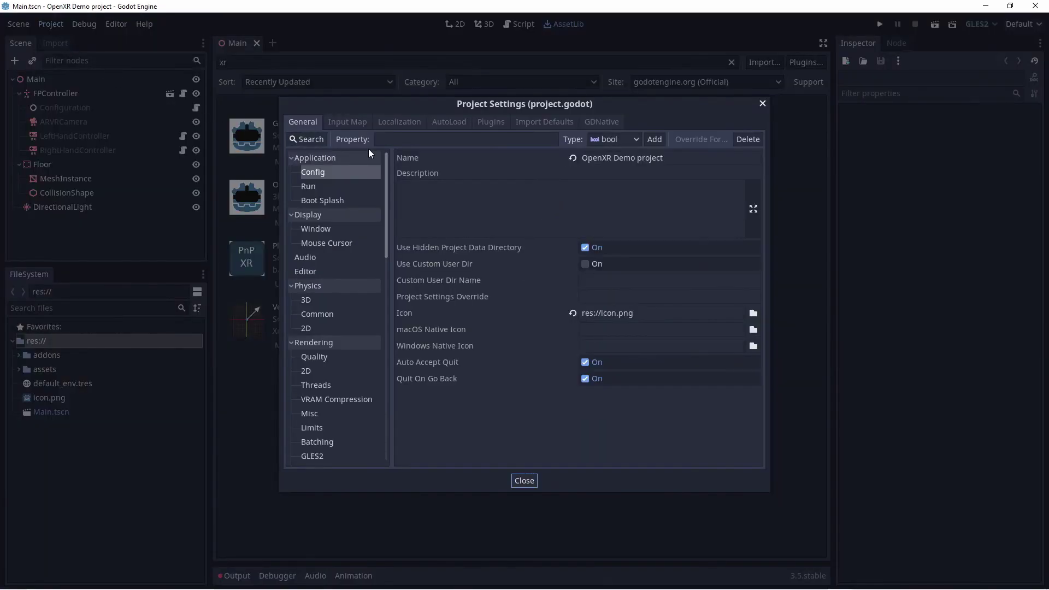
left_click(490, 123)
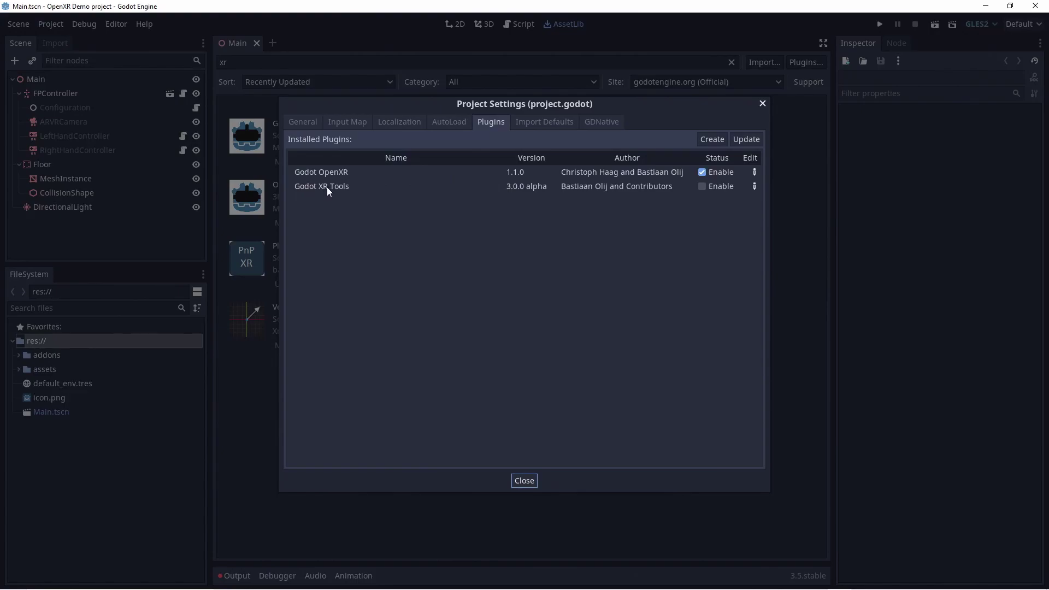
left_click(703, 188)
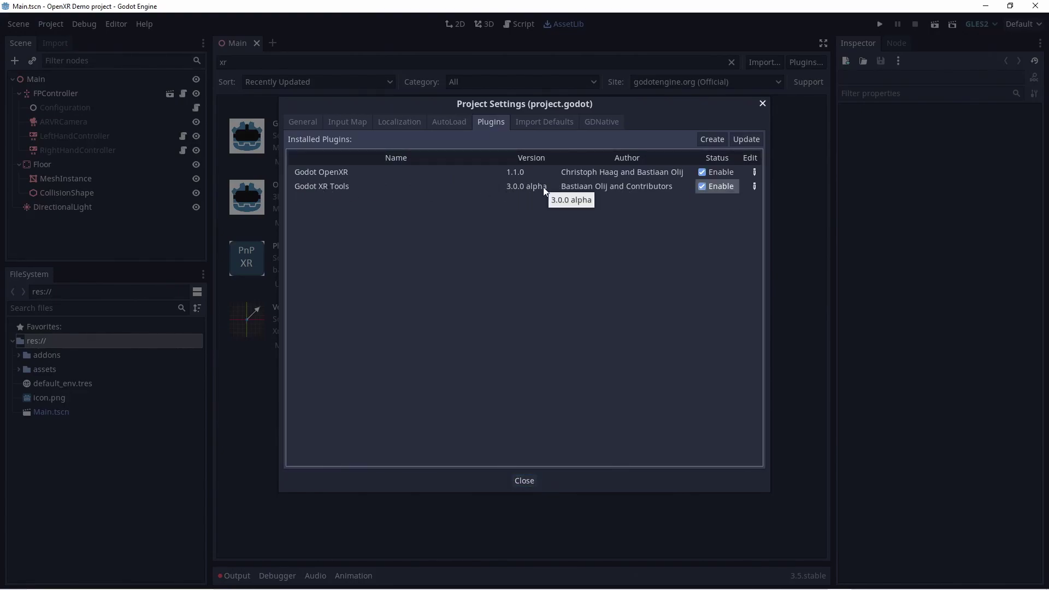
left_click(517, 483)
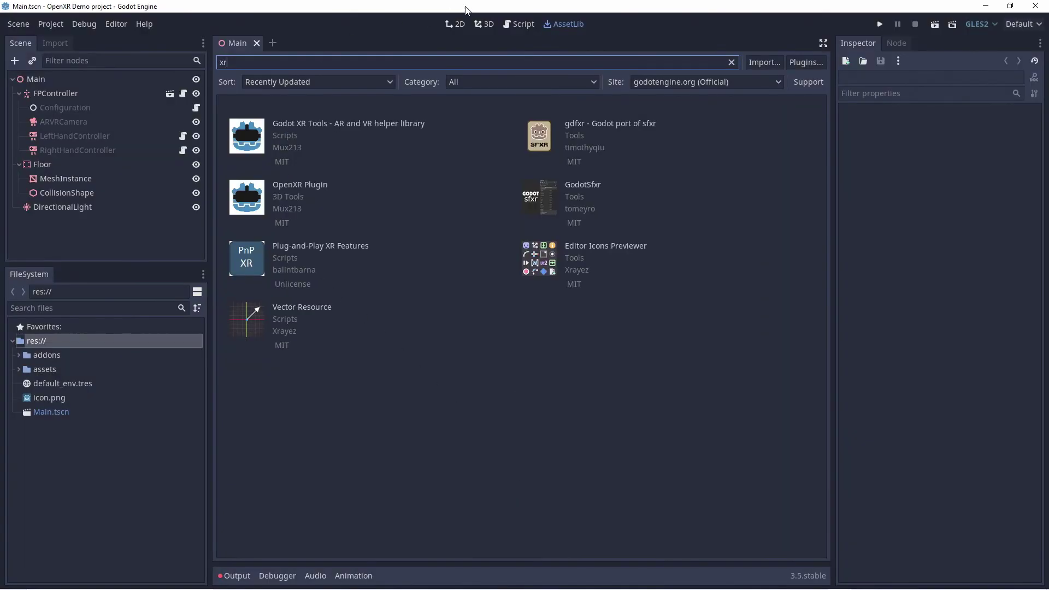
- Instance godot-xr-tools/misc/vr_common_shader_cache.tscn as a child of the ARVRCamera node in the 3D scene
left_click(483, 24)
left_click(74, 122)
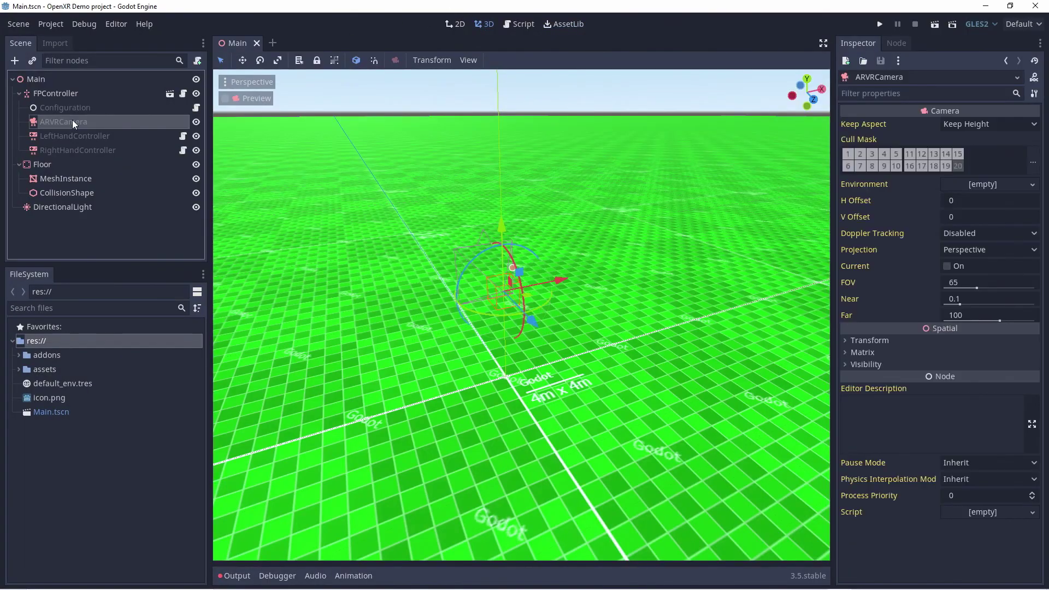
left_click(32, 61)
type("cache")
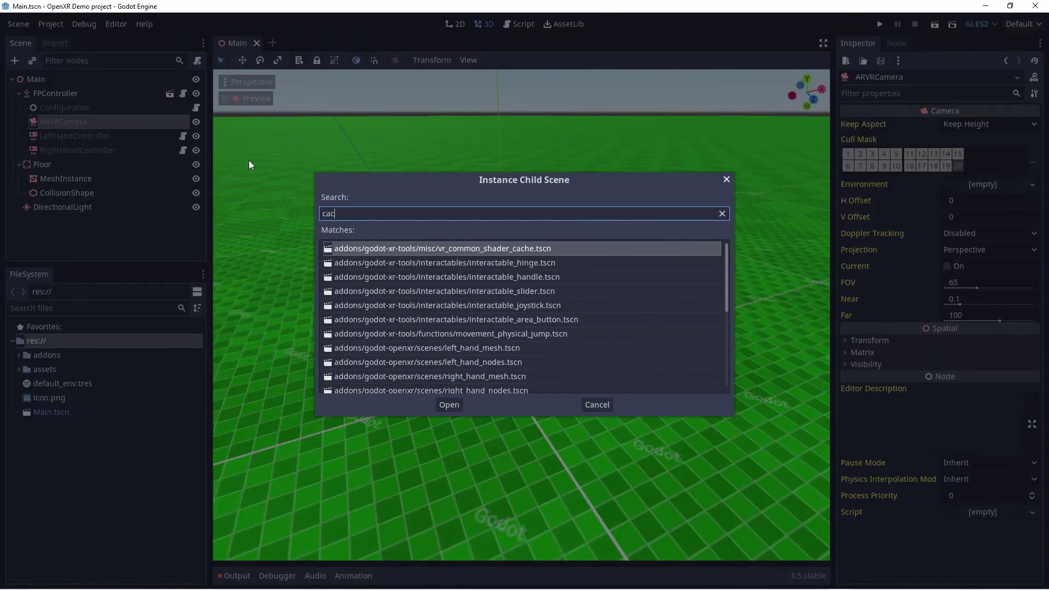
double_click(484, 249)
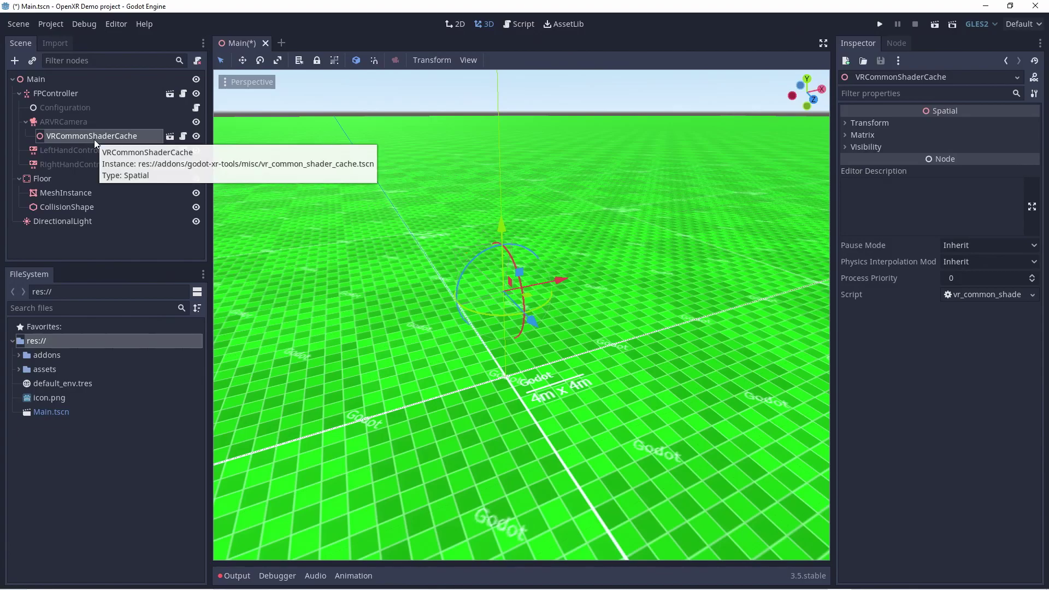
- Instance godot-xr-tools/assets/left_hand.tscn as a child of LeftHandController and inspect the hand model up close
left_click(61, 150)
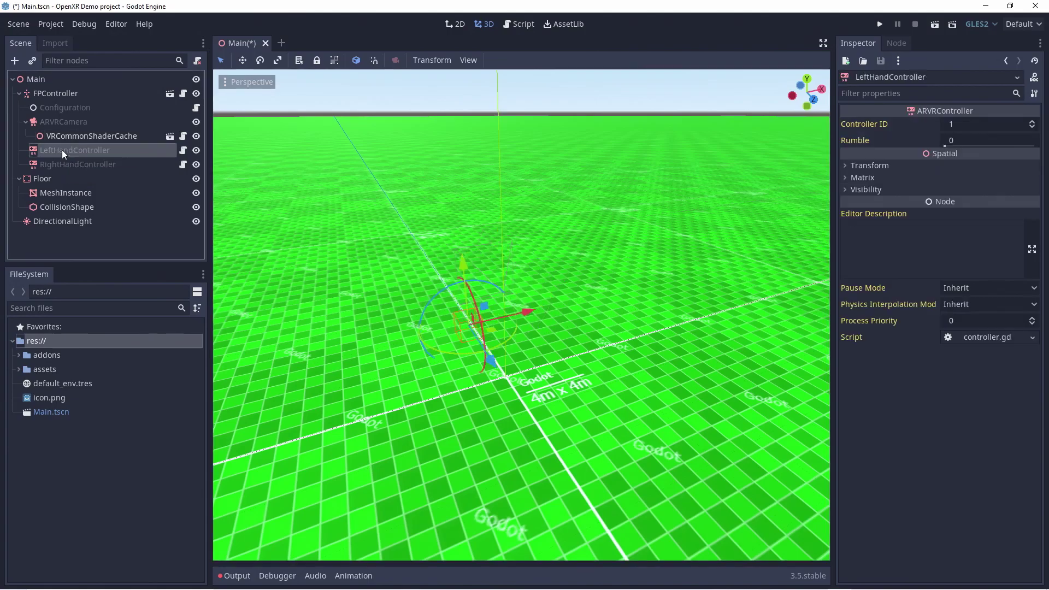
left_click(34, 62)
type("left")
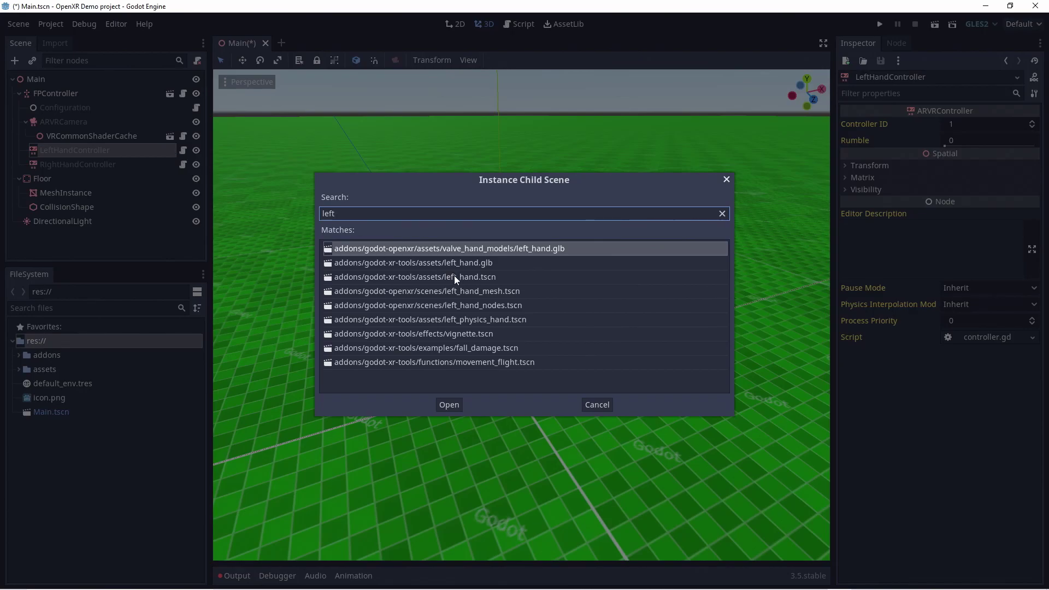
left_click(458, 277)
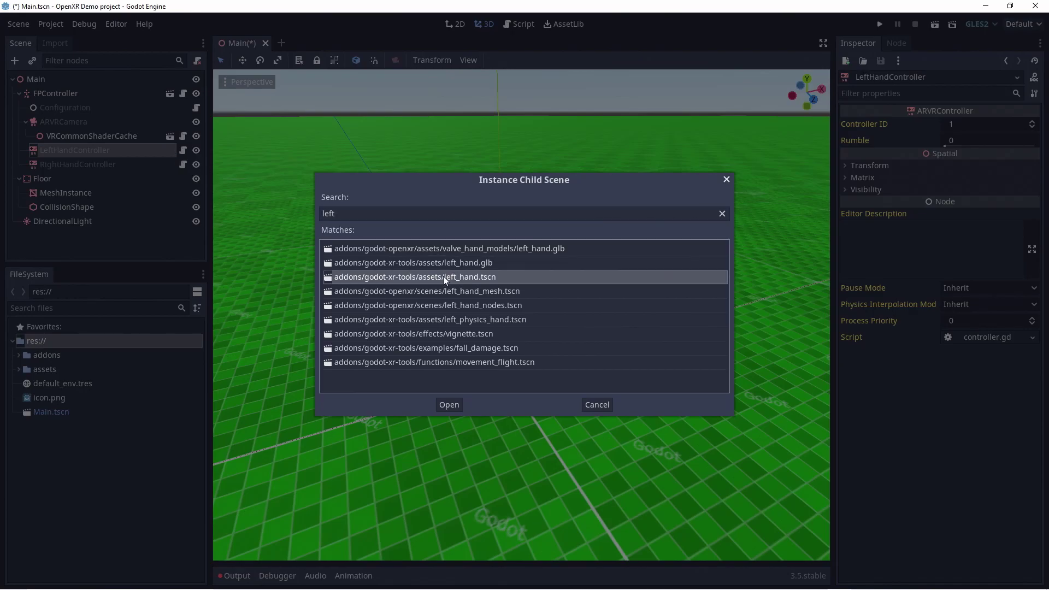
double_click(447, 277)
scroll(458, 334, "up", 3)
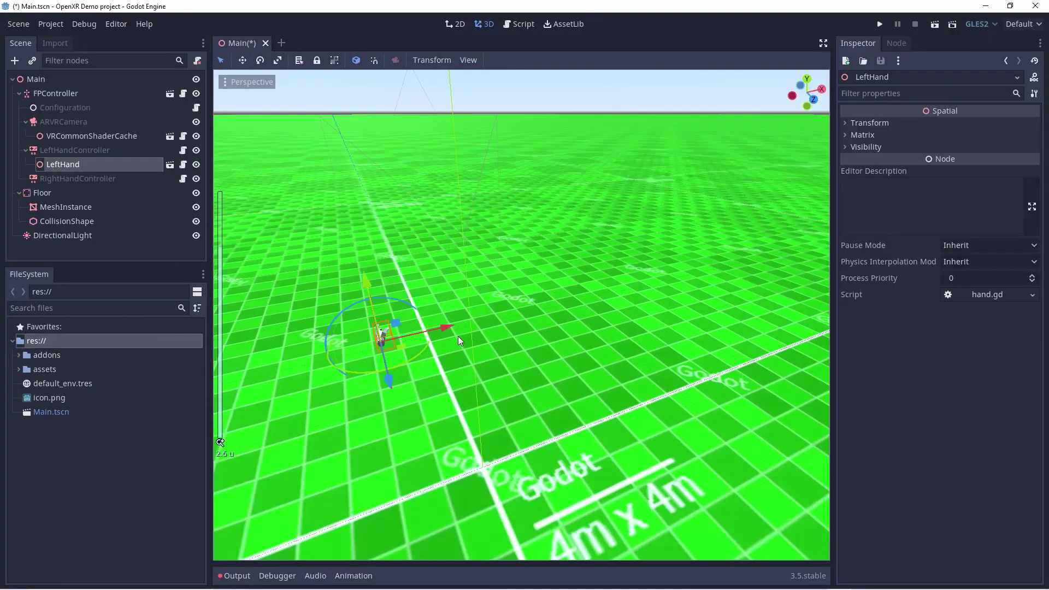
key("f")
scroll(457, 336, "up", 3)
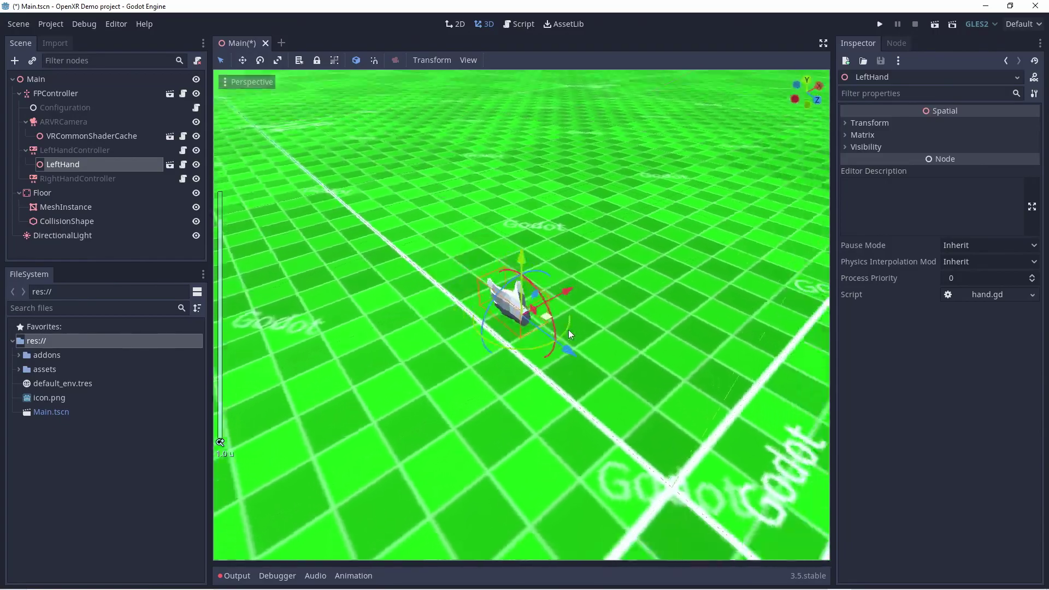
middle_click_drag(568, 330, 550, 292)
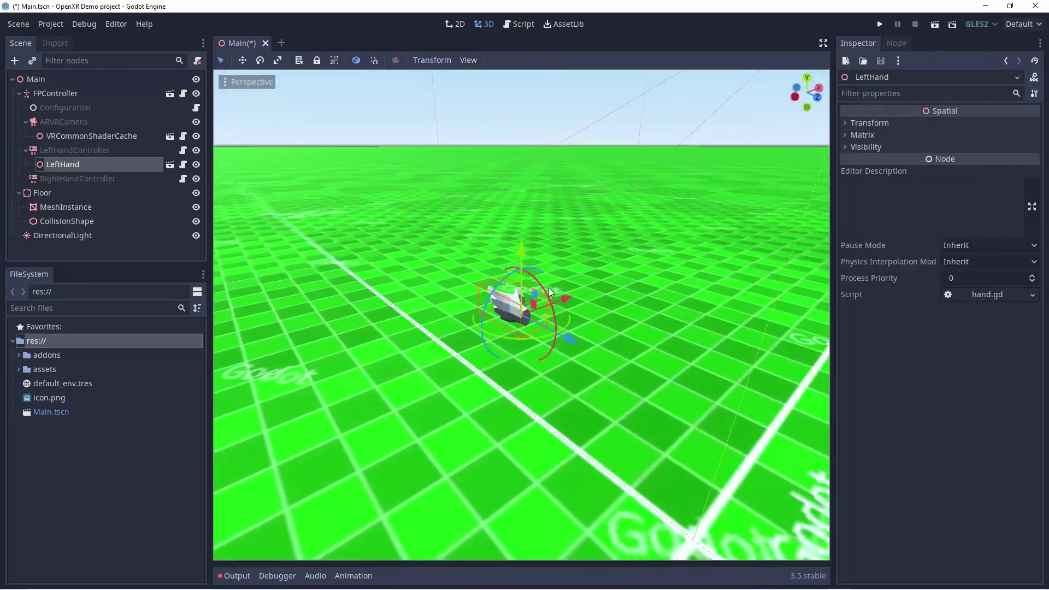
- Instance godot-xr-tools/assets/right_hand.tscn as a child of the RightHandController node
left_click(35, 179)
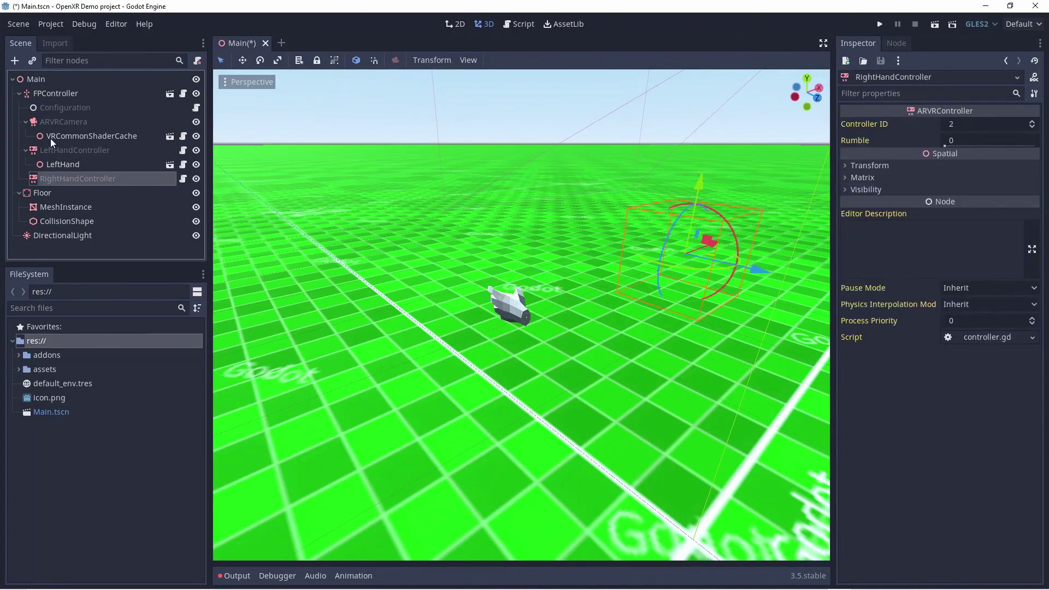
left_click(33, 61)
type("right")
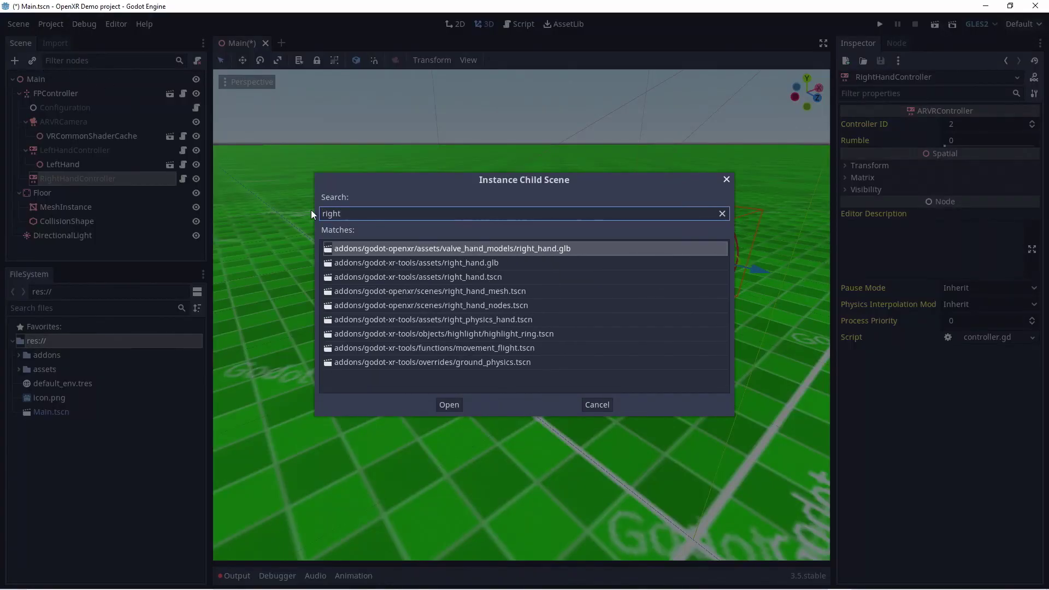
left_click(451, 280)
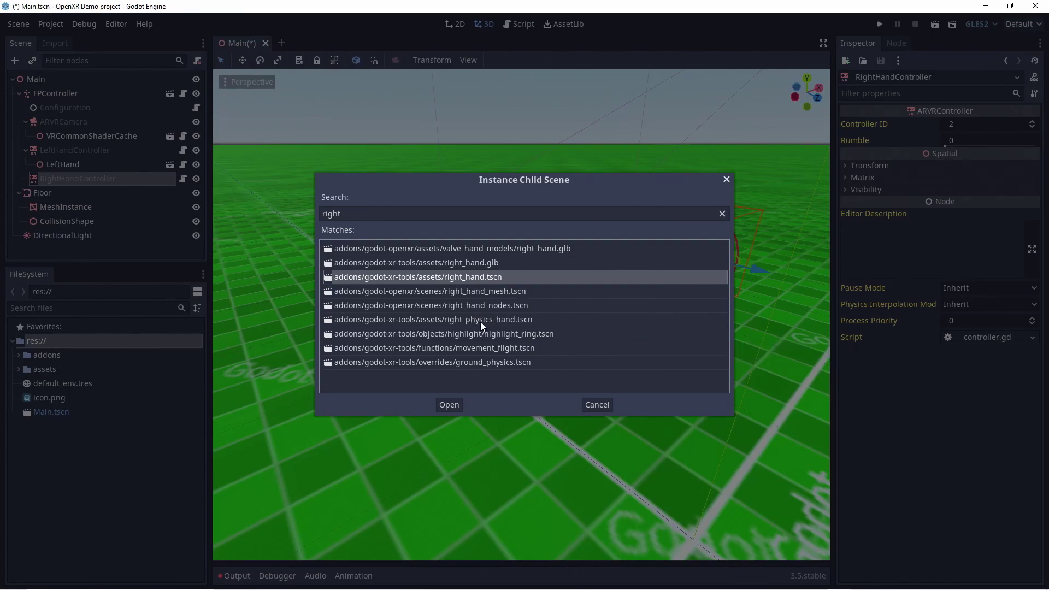
double_click(471, 277)
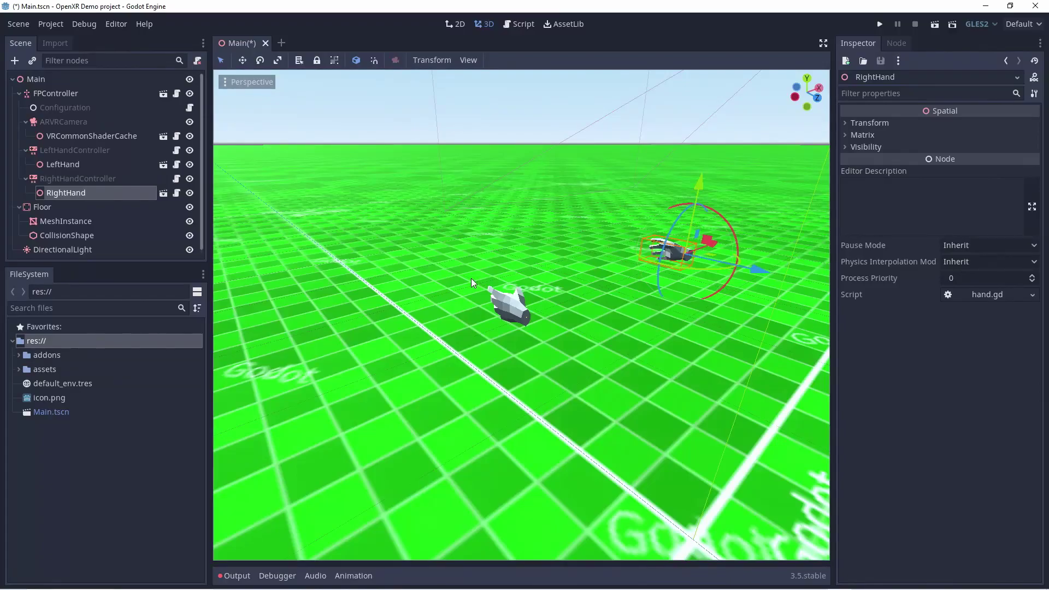
middle_click_drag(352, 290, 171, 244)
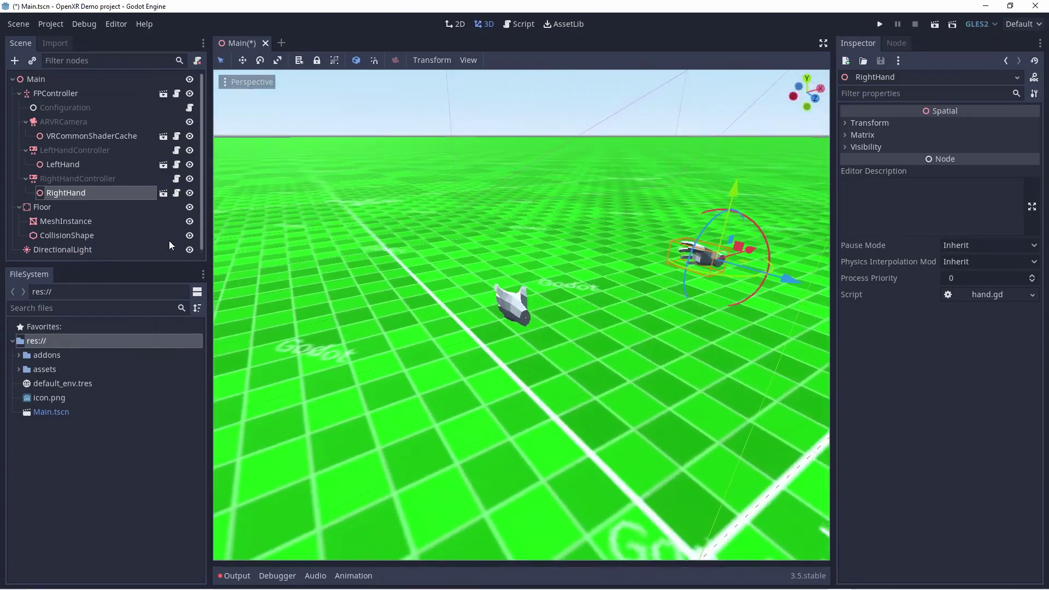
- Instance godot-xr-tools/functions/function_teleport.tscn as a child of the LeftHandController node
left_click(71, 151)
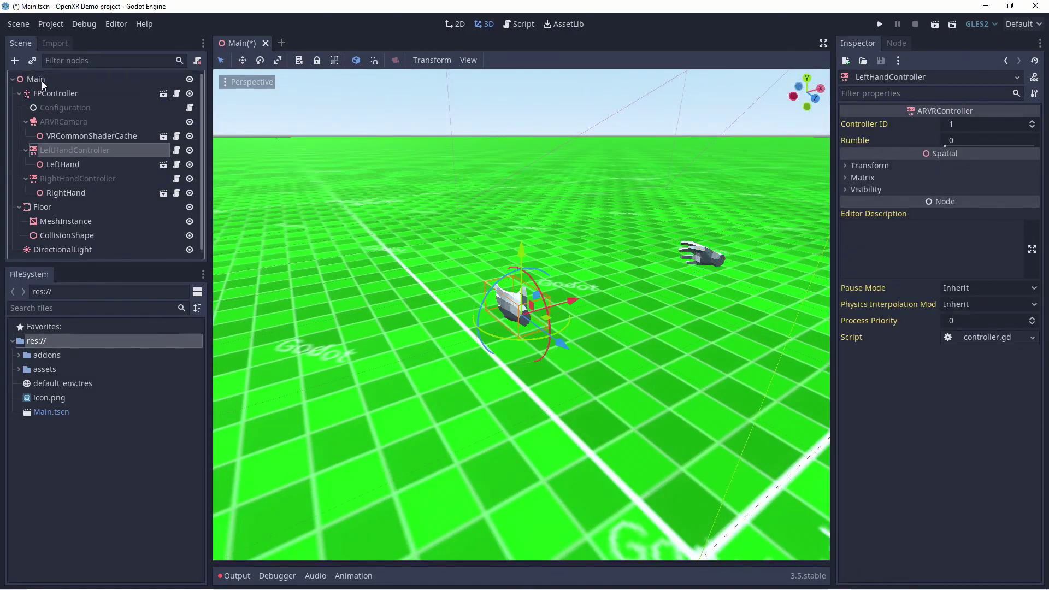
left_click(31, 64)
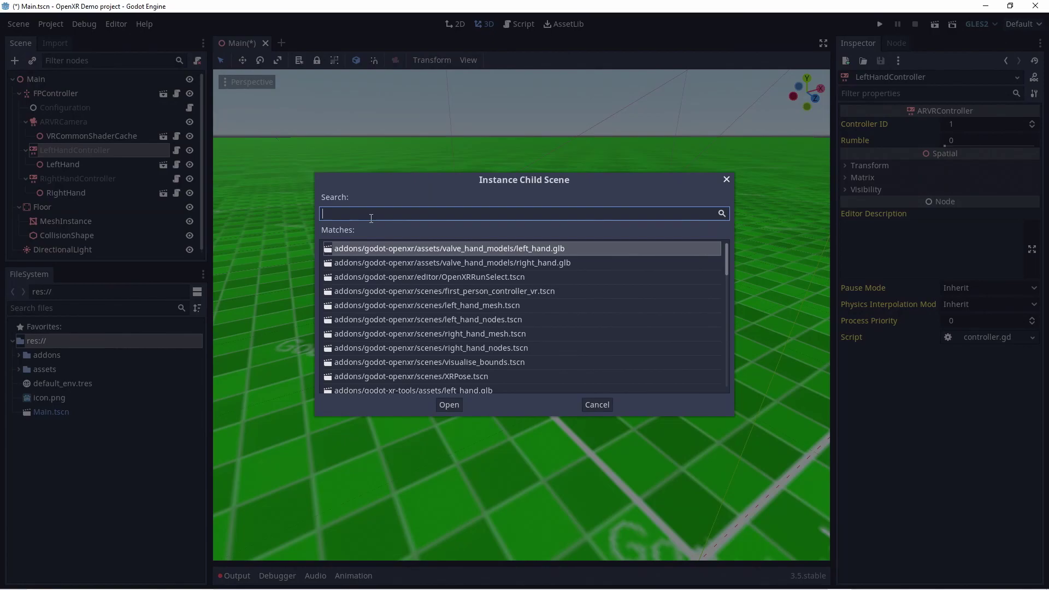
type("tele")
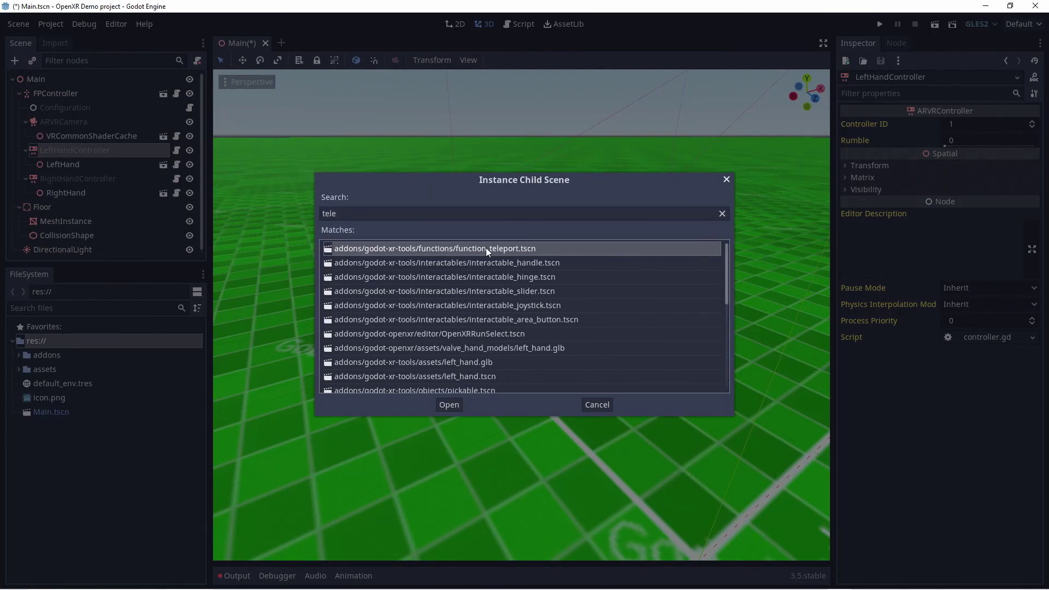
double_click(480, 249)
mouse_move(545, 327)
middle_mouse_down()
mouse_move(501, 336)
mouse_move(535, 324)
middle_mouse_up()
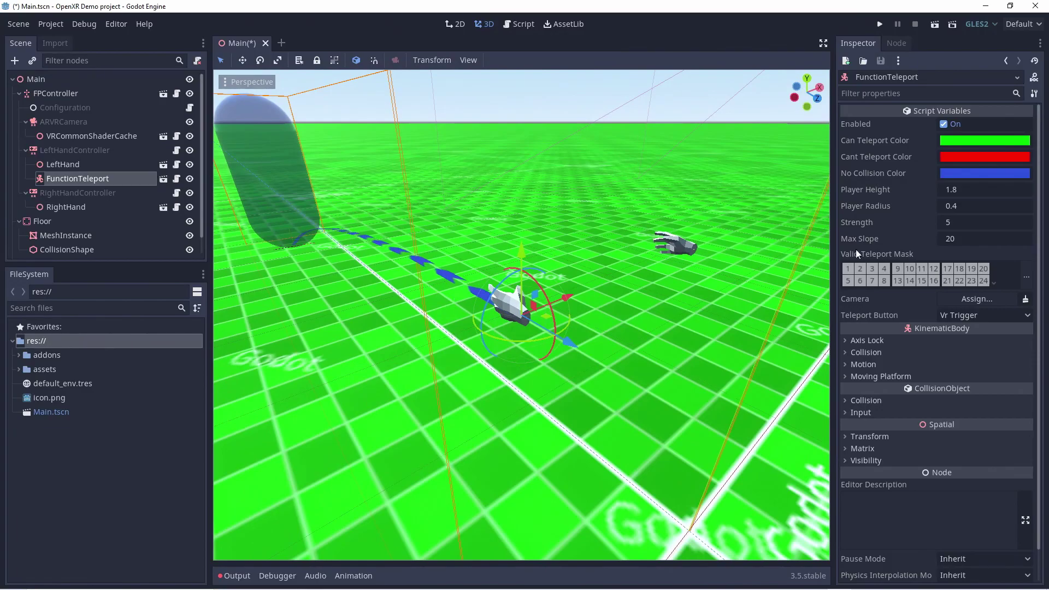
- Assign the ARVRCamera node as the Camera of the FunctionTeleport node
left_click(980, 299)
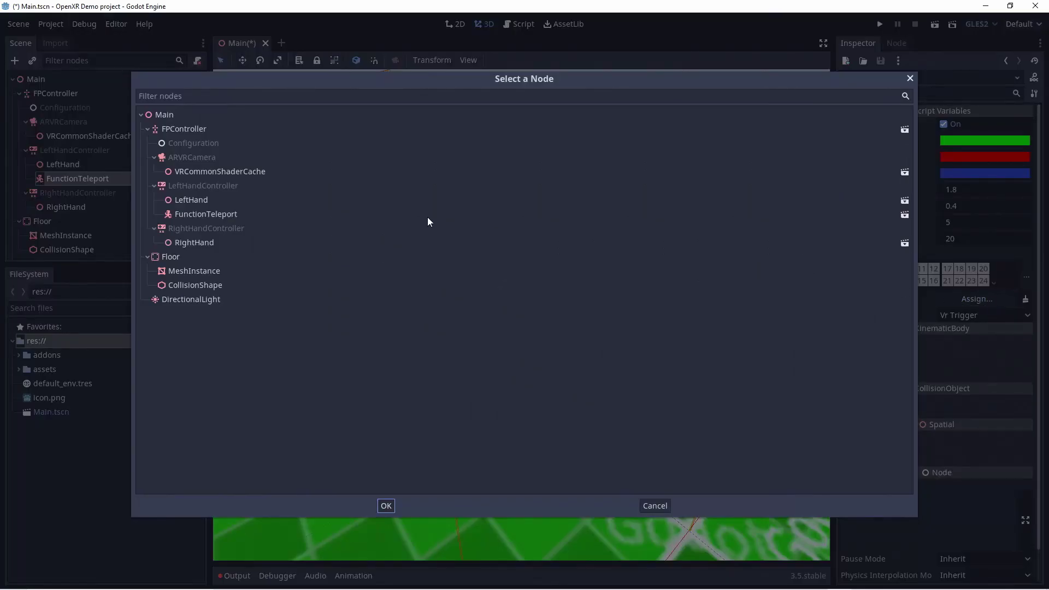
left_click(192, 157)
left_click(385, 506)
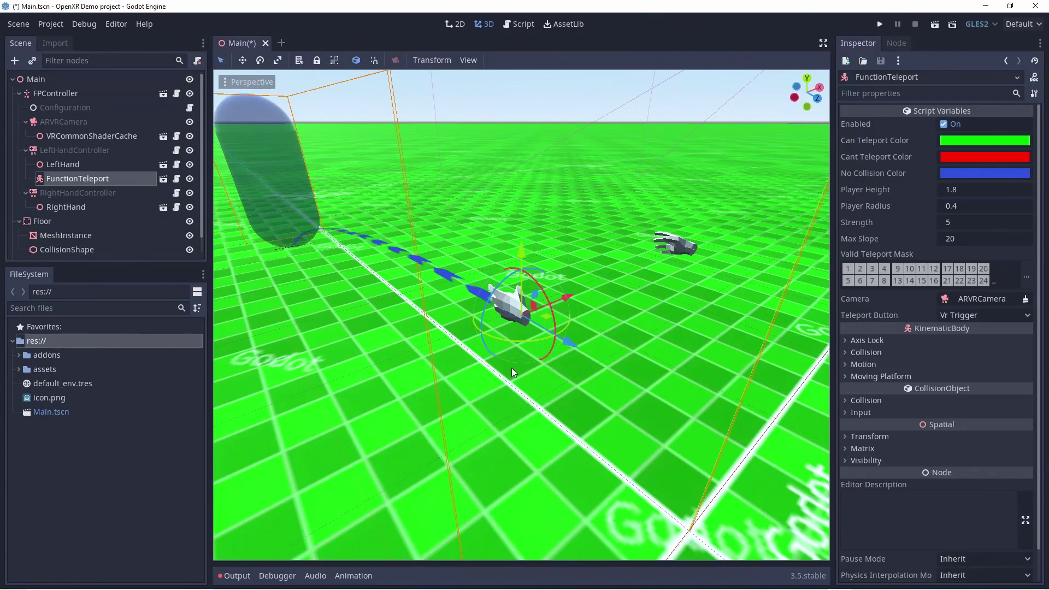
- Instance godot-xr-tools/functions/movement_direct.tscn as a child of the RightHandController node
middle_click_drag(763, 247, 466, 263)
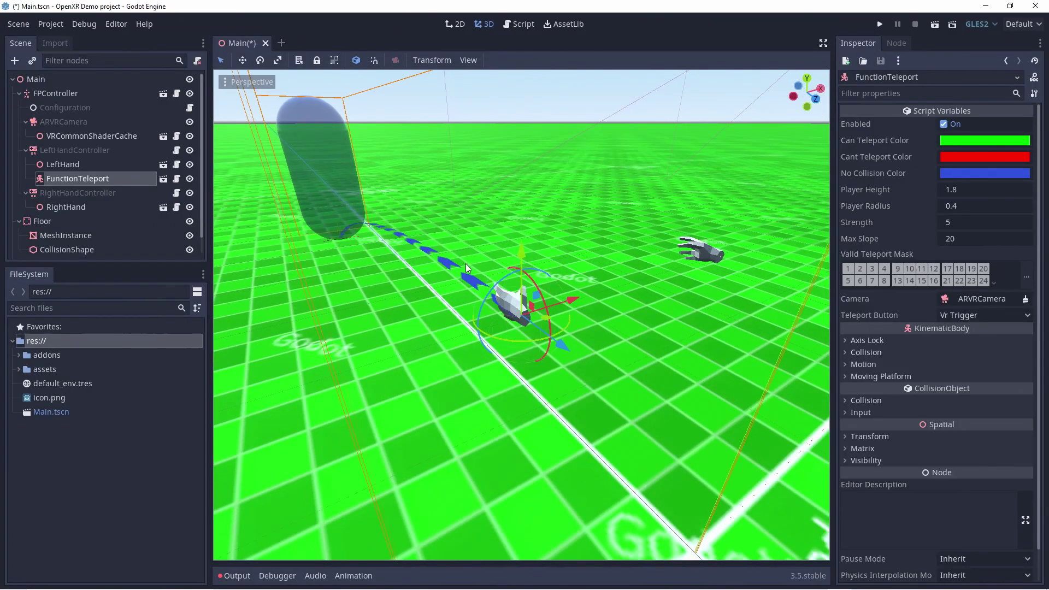
left_click(83, 194)
left_click(32, 61)
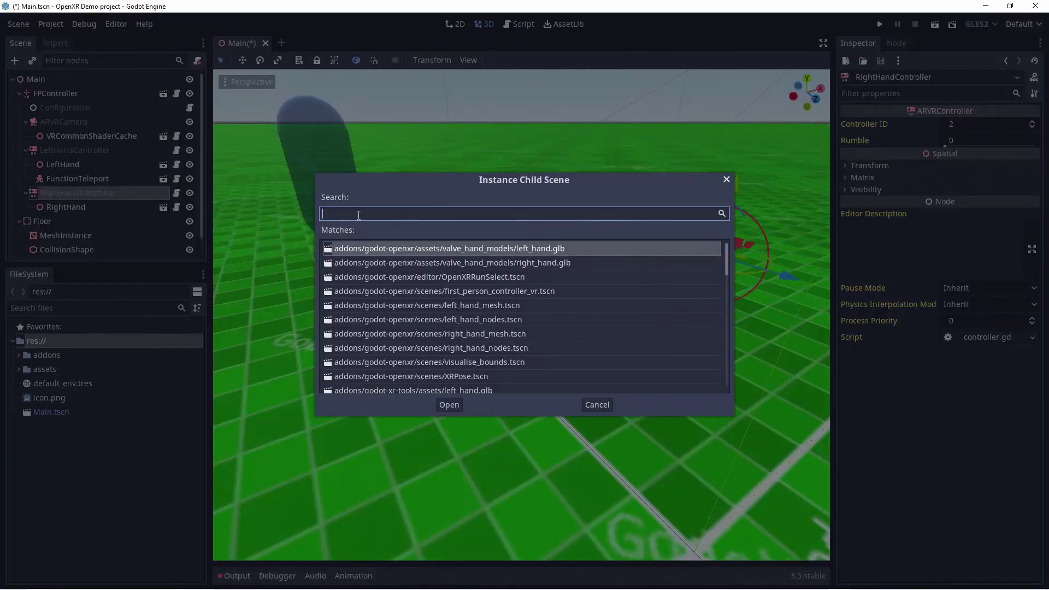
type("direct")
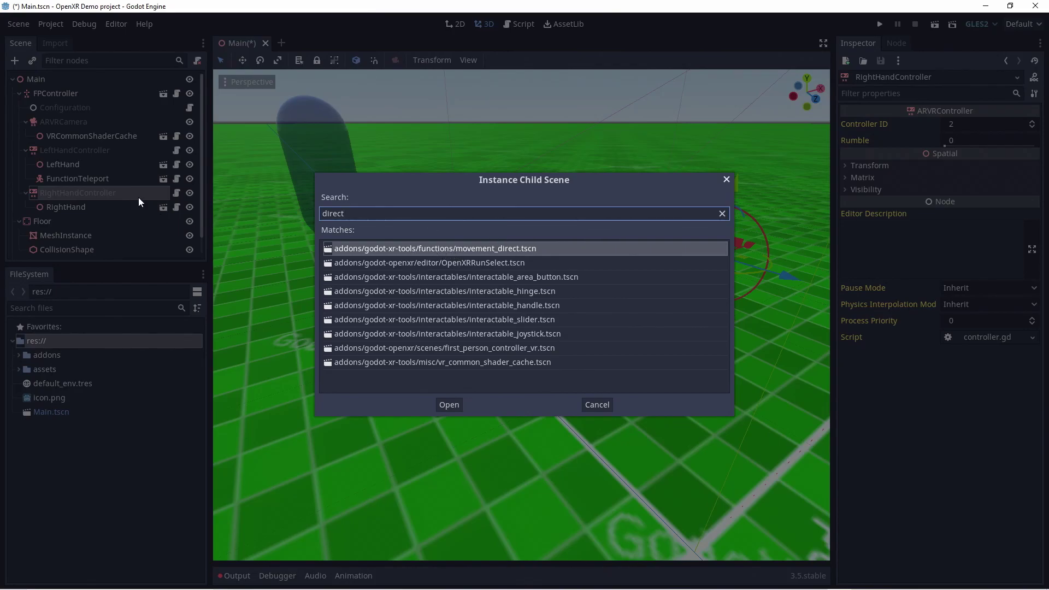
double_click(505, 248)
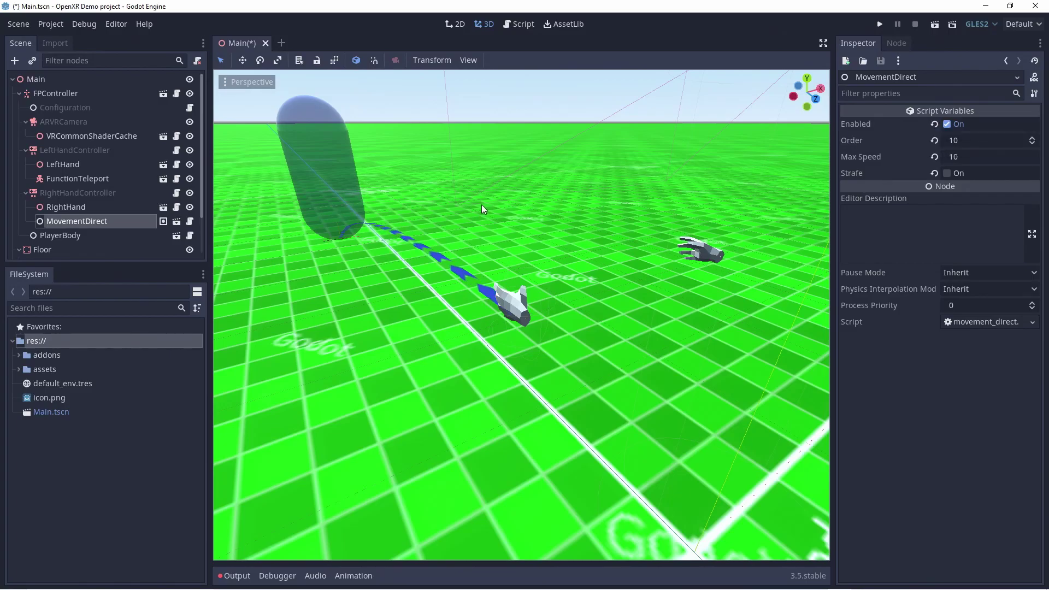
- Instance godot-xr-tools/functions/movement_turn.tscn as a child of the RightHandController node
left_click(87, 194)
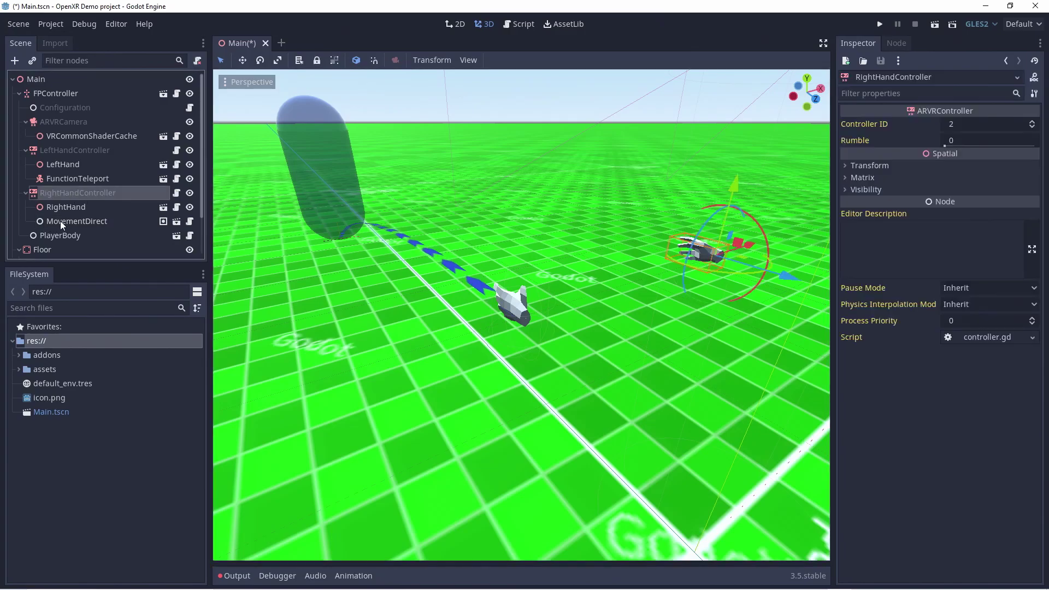
left_click(35, 61)
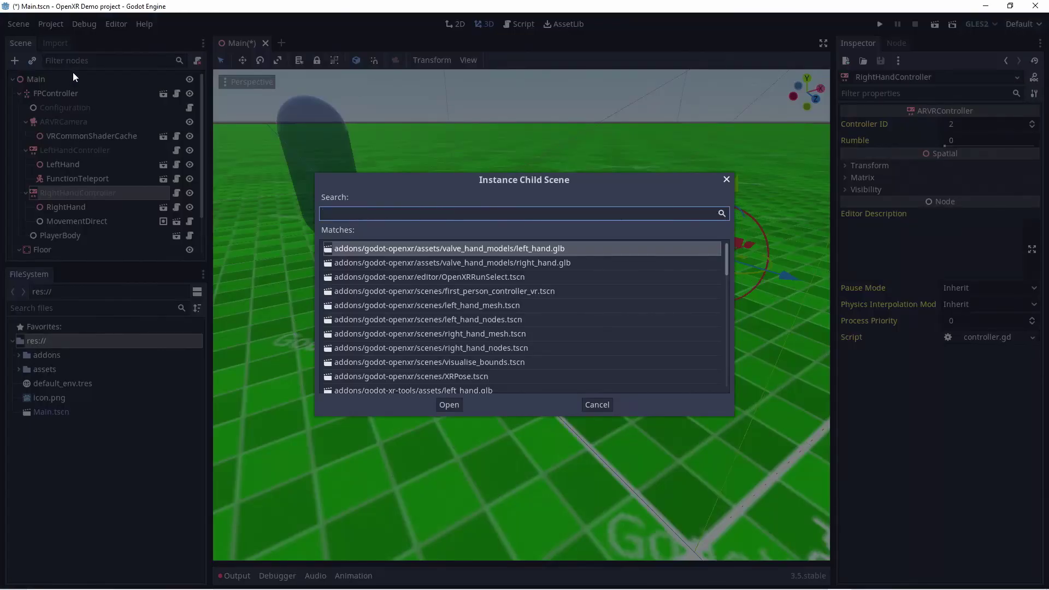
type("turn")
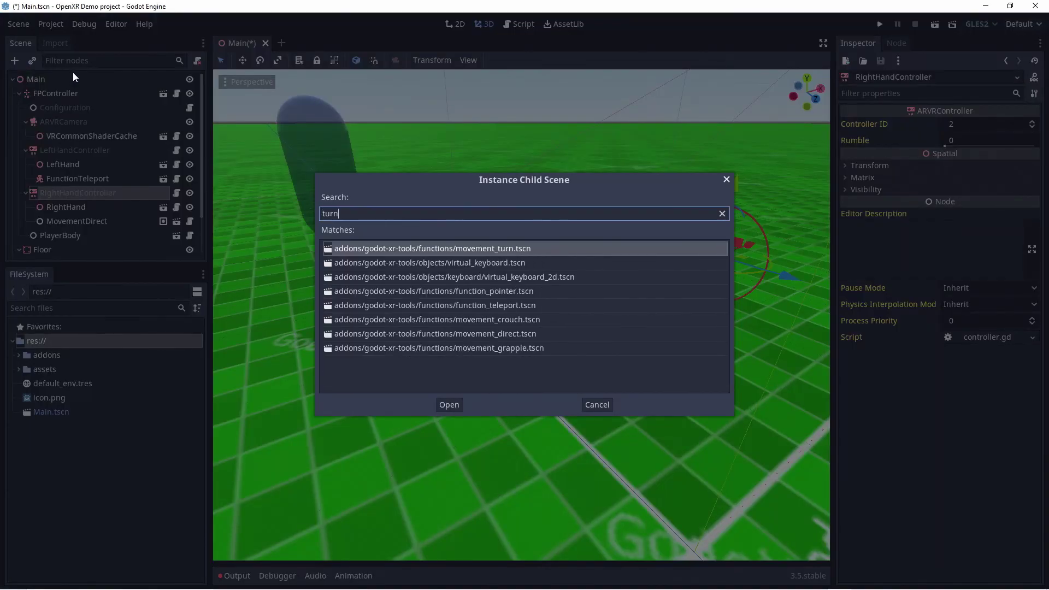
double_click(463, 249)
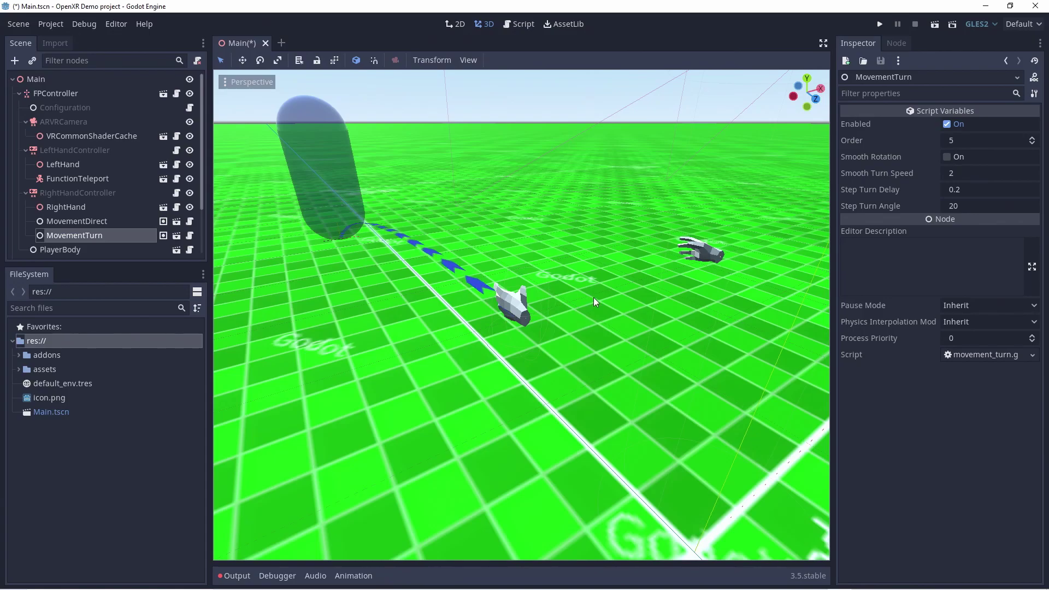
- Review the PlayerBody node's properties under FPController and run the project to test the VR movement
scroll(73, 188, "down", 2)
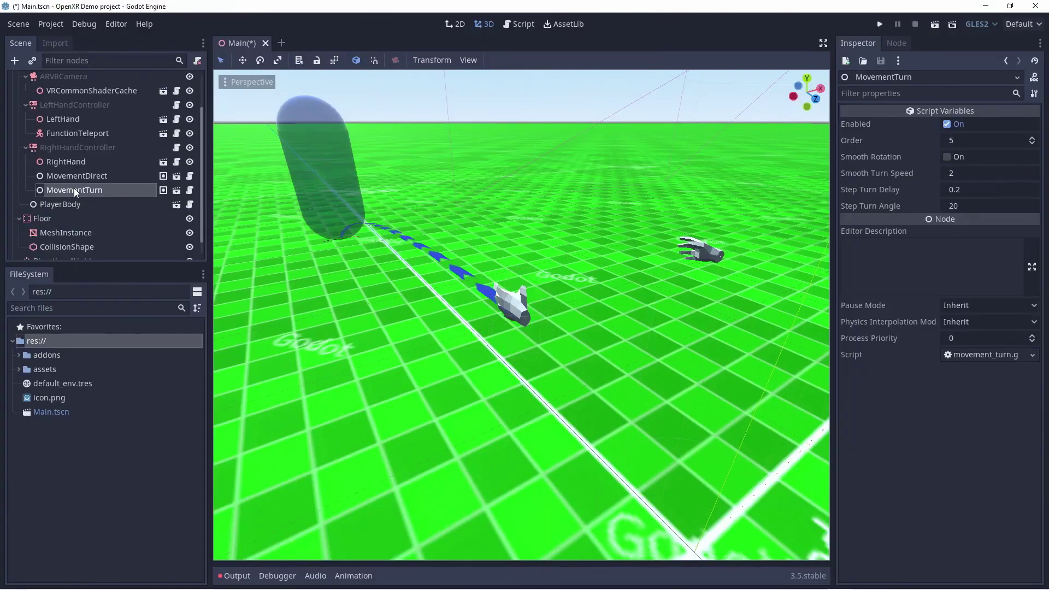
left_click(48, 204)
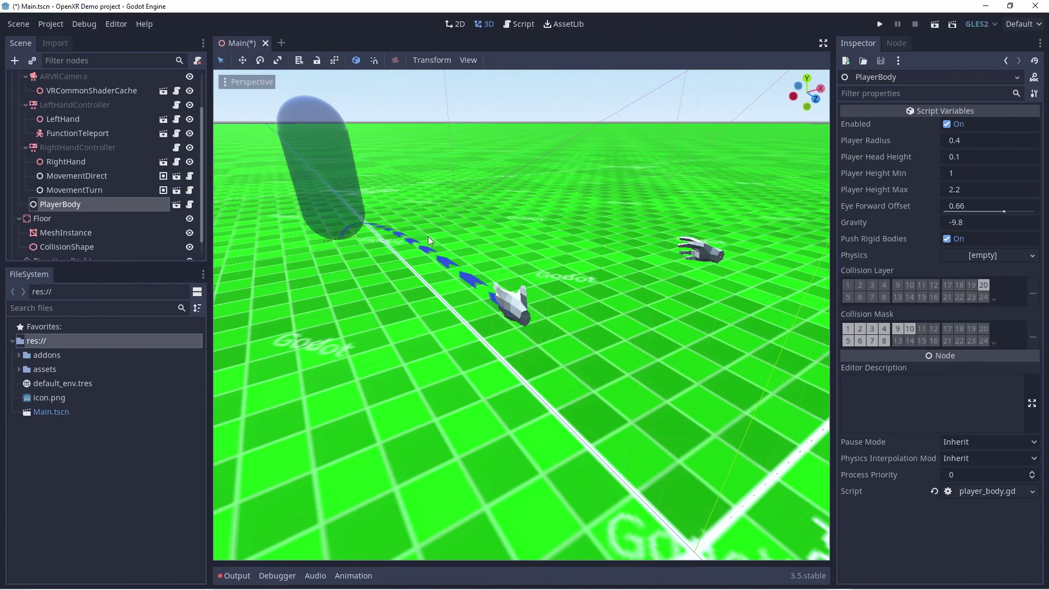
scroll(585, 347, "up", 2)
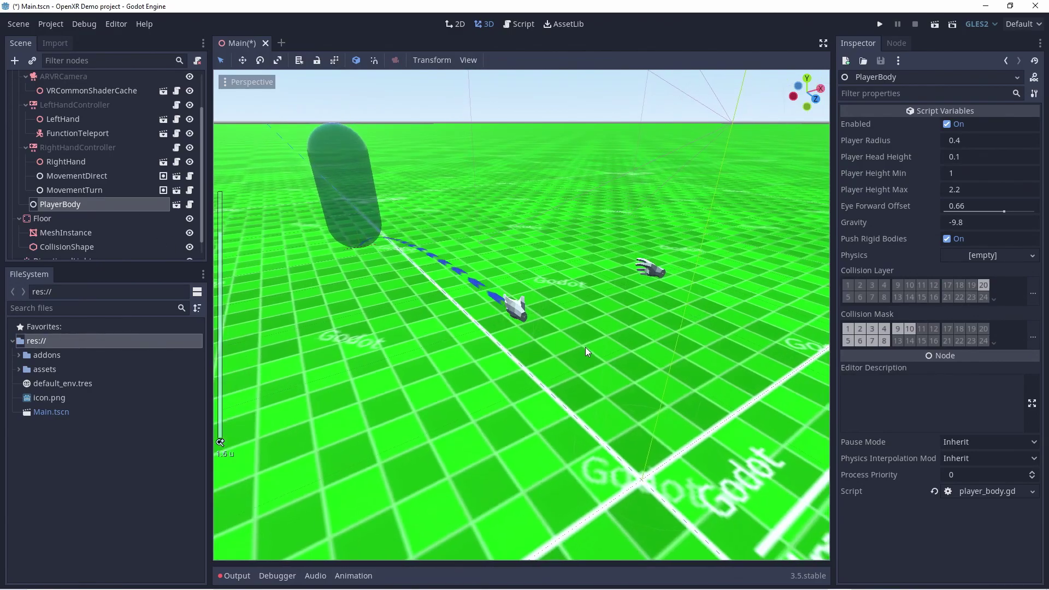
middle_click_drag(585, 347, 535, 323)
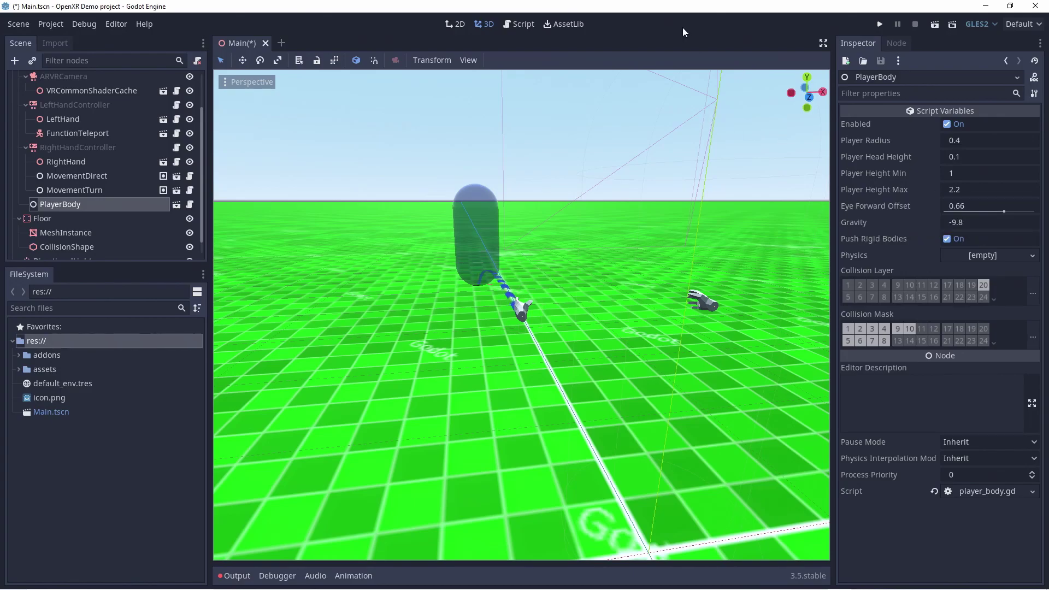
left_click(880, 26)
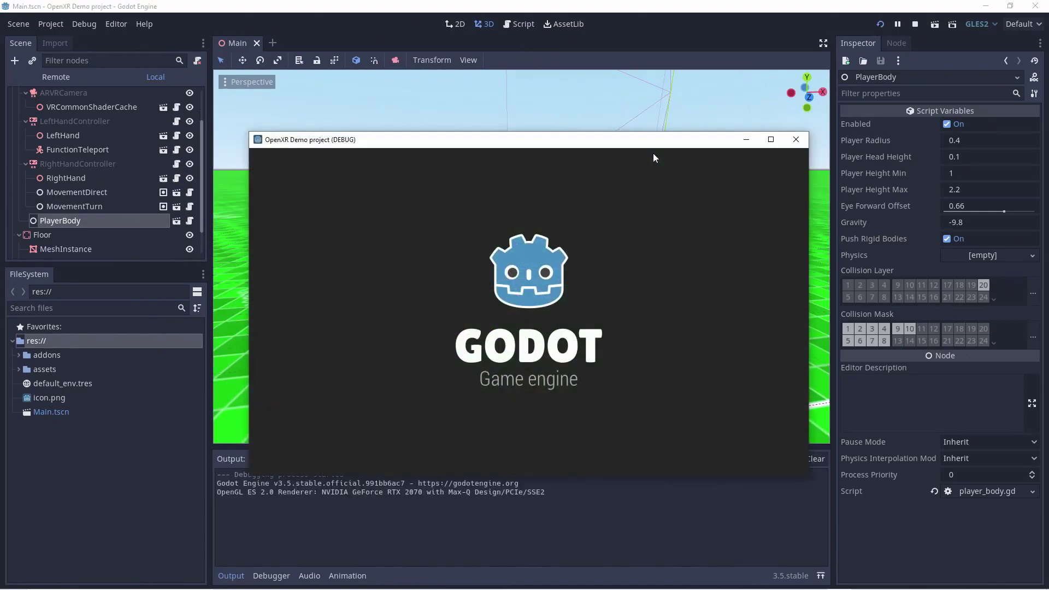